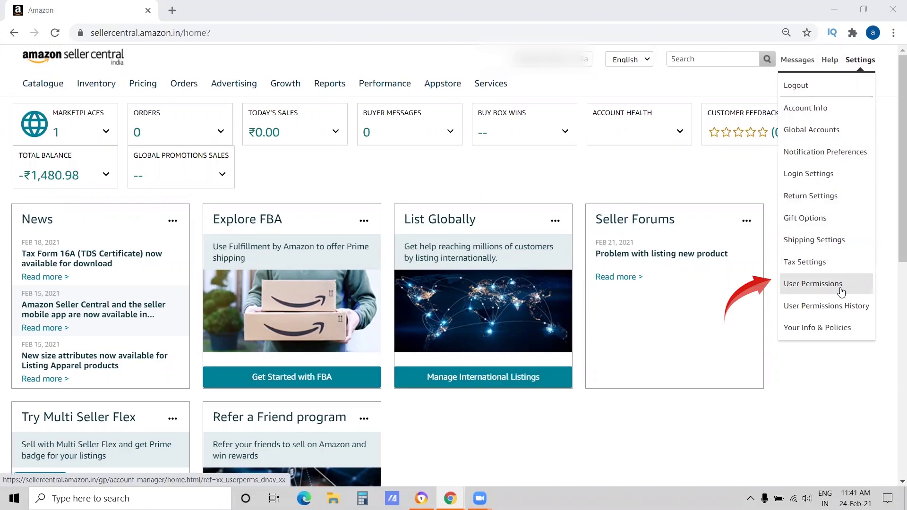
Open User Permissions and invite a new user by filling in their name and e-mail address, with English as the language
left_click(840, 289)
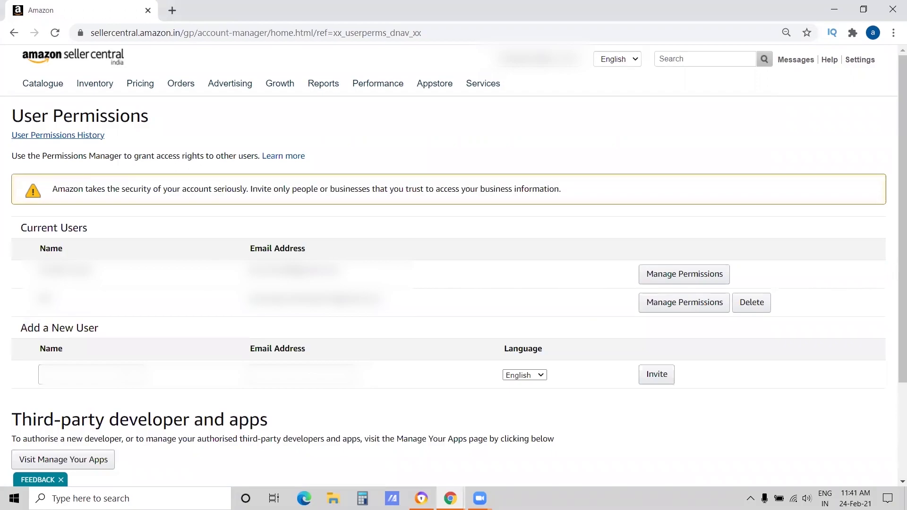
left_click(90, 375)
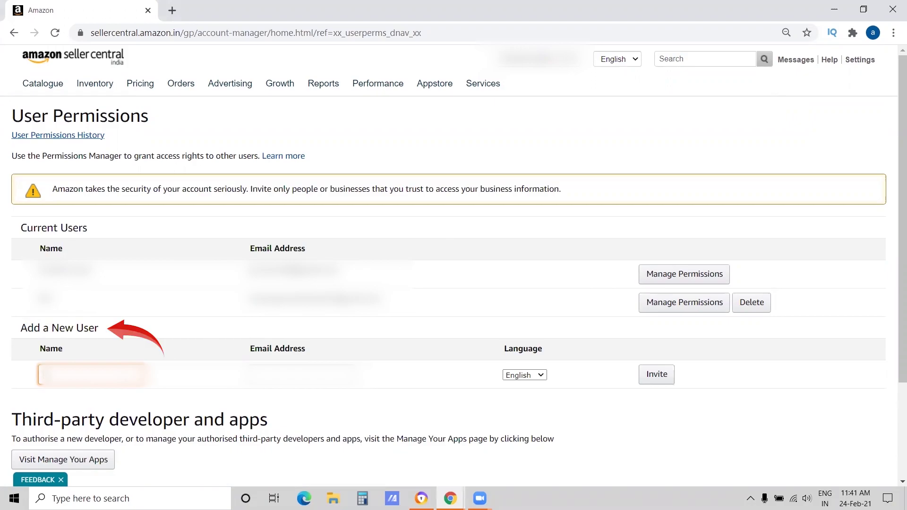
left_click(302, 374)
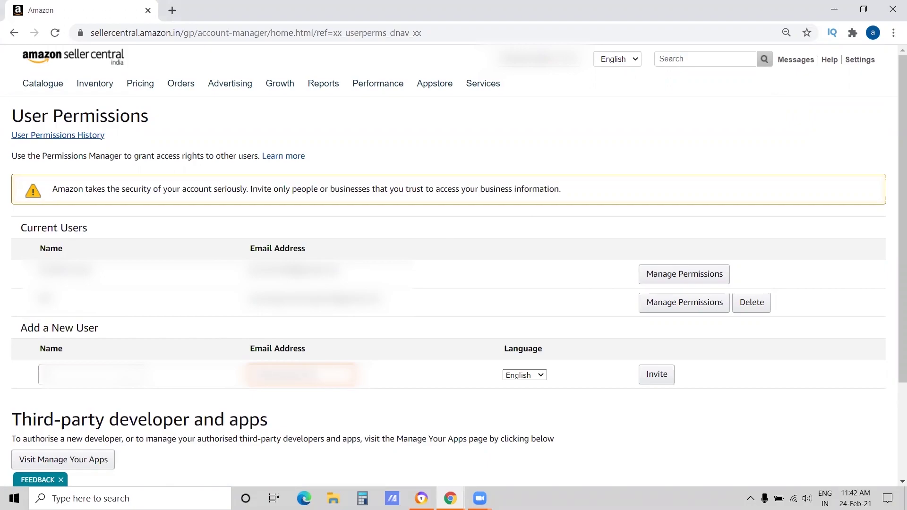
left_click(646, 381)
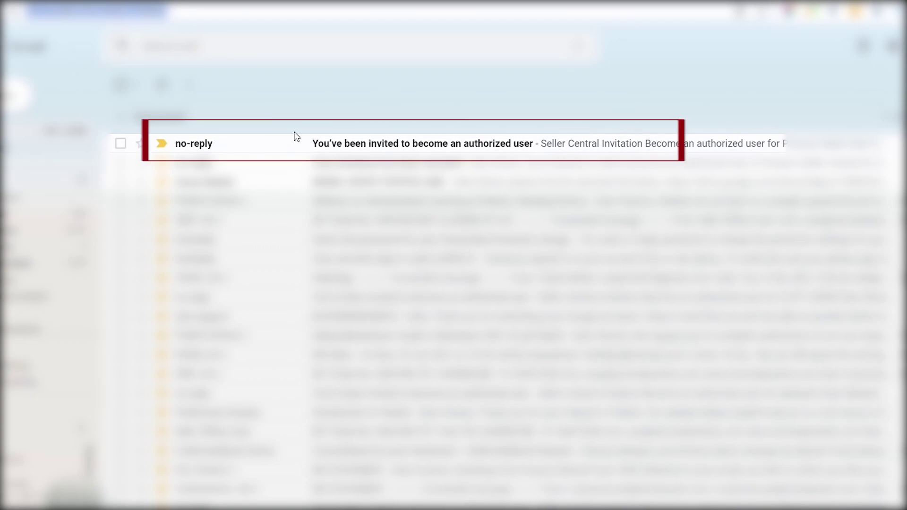
In the invited user's mailbox, open the Seller Central invitation and follow its acceptance link
left_click(364, 149)
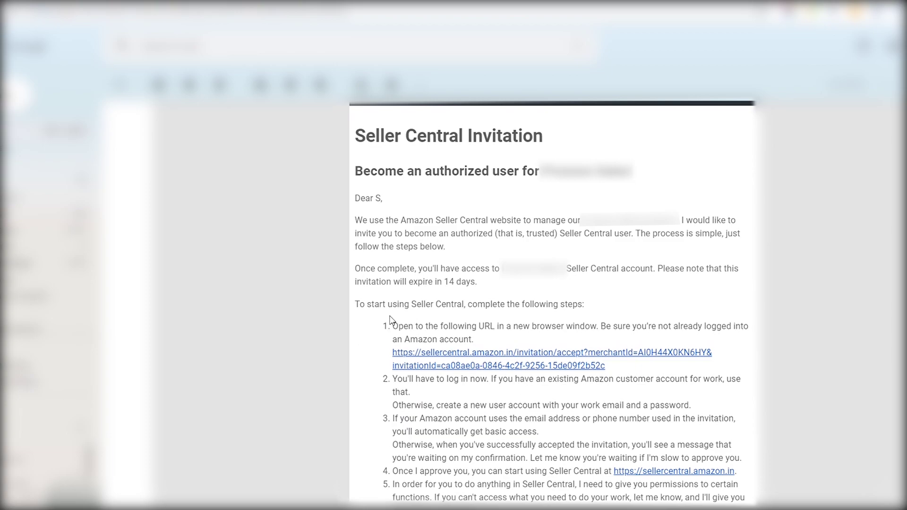
left_click_drag(393, 325, 477, 341)
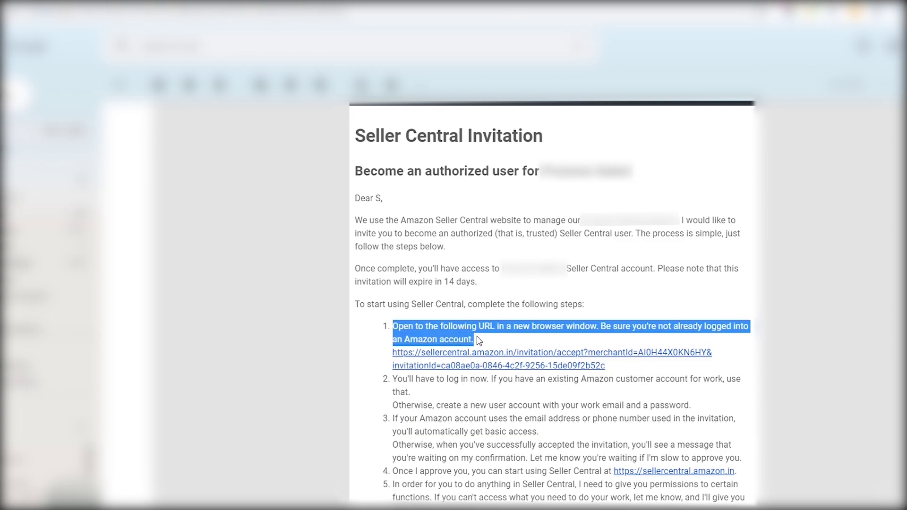
left_click(514, 338)
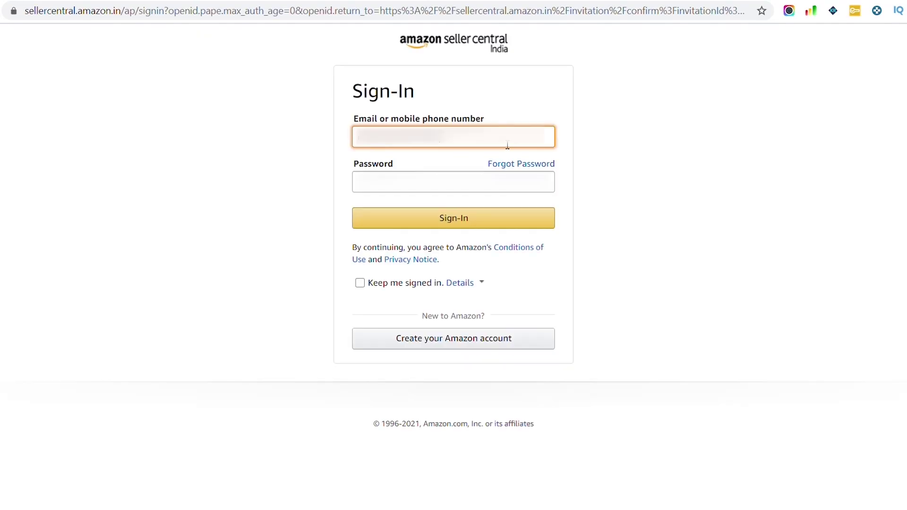
Sign in with the invited user's e-mail and account password, and select the sellercentral.amazon.in marketplace
type("......")
key("Tab")
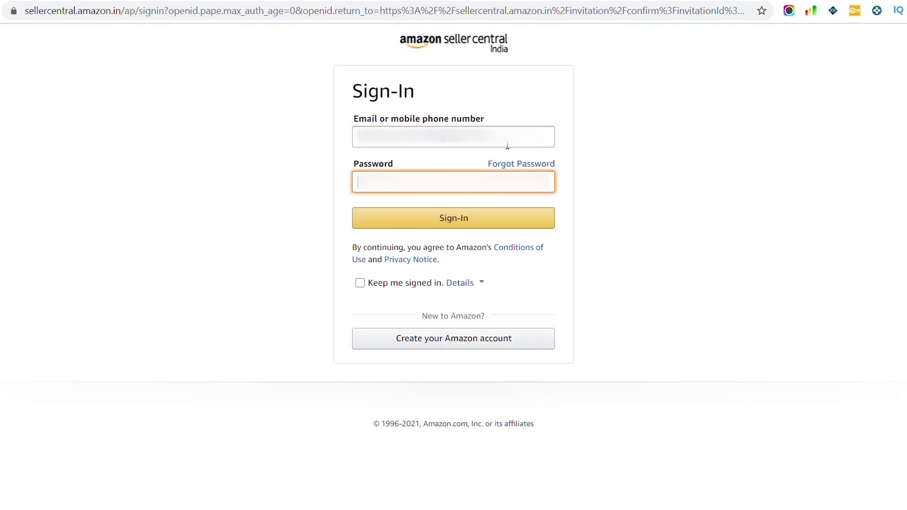
type("*")
key("Return")
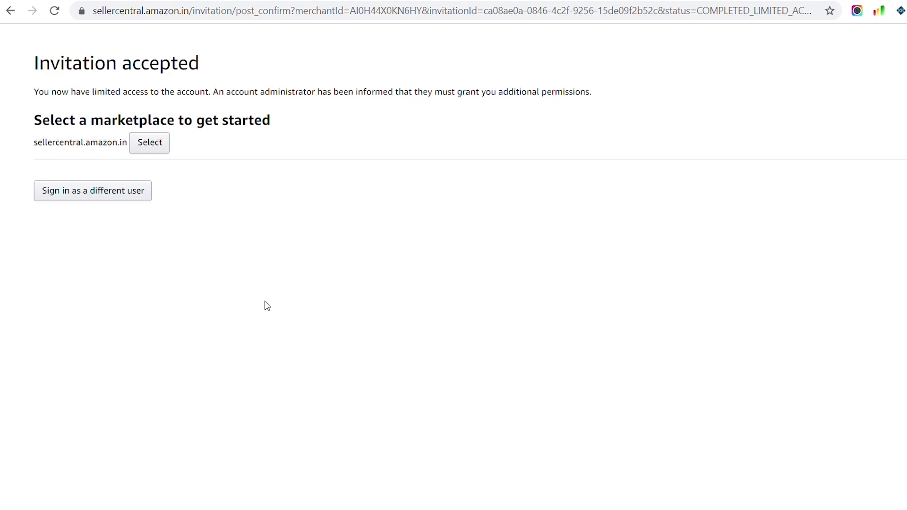
left_click(163, 149)
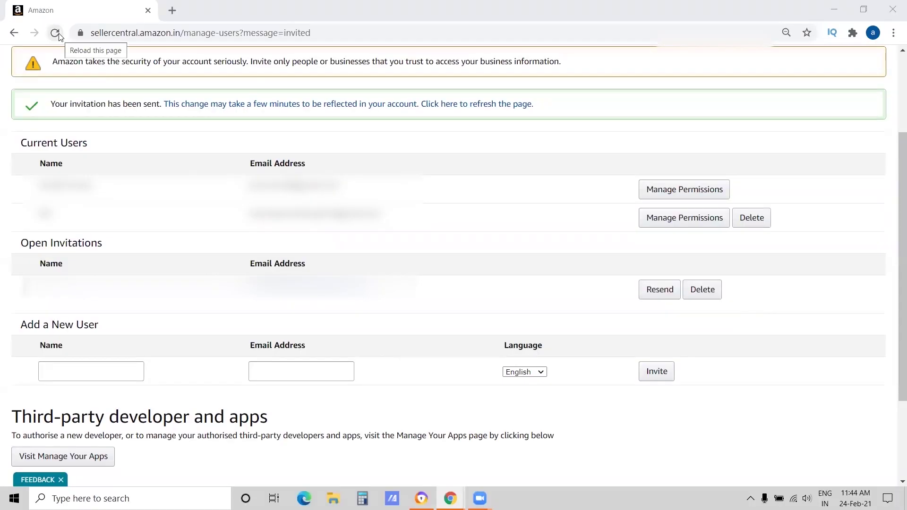
Back in the administrator's Seller Central account, refresh the user list and open the permissions of the newly added user
left_click(55, 32)
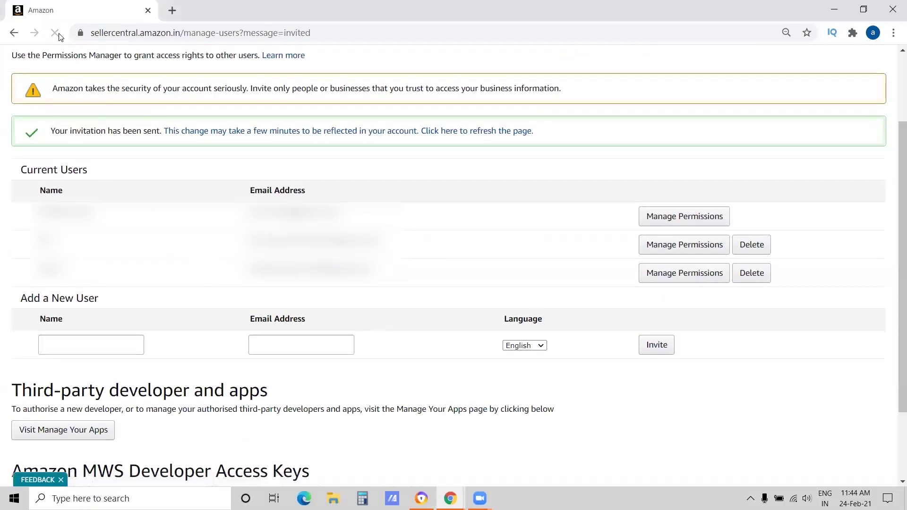
left_click(691, 282)
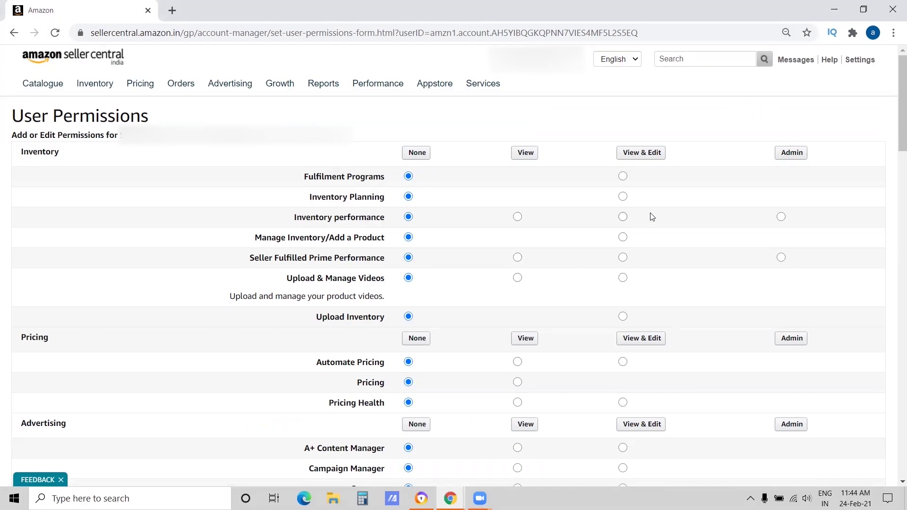
Review the permission categories from Inventory through Performance and the access levels offered for each
scroll(652, 217, "down", 1)
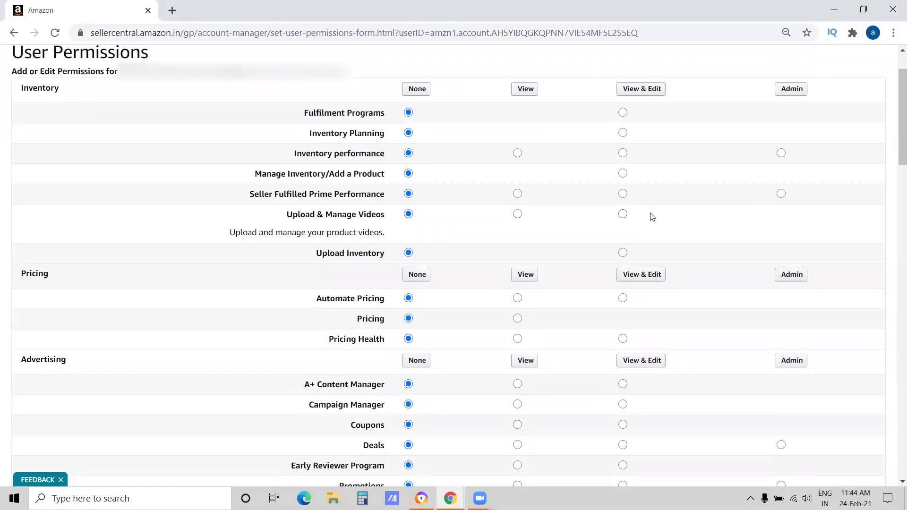
scroll(652, 216, "down", 1)
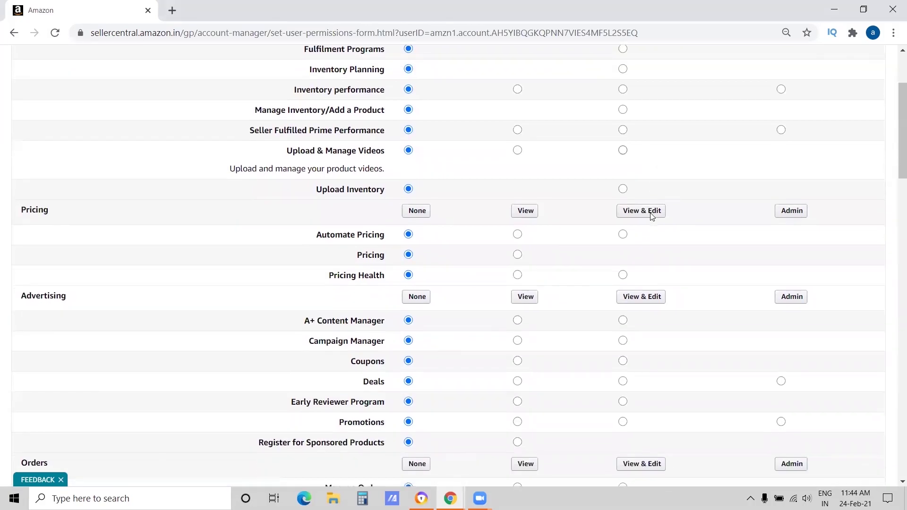
scroll(651, 216, "down", 1)
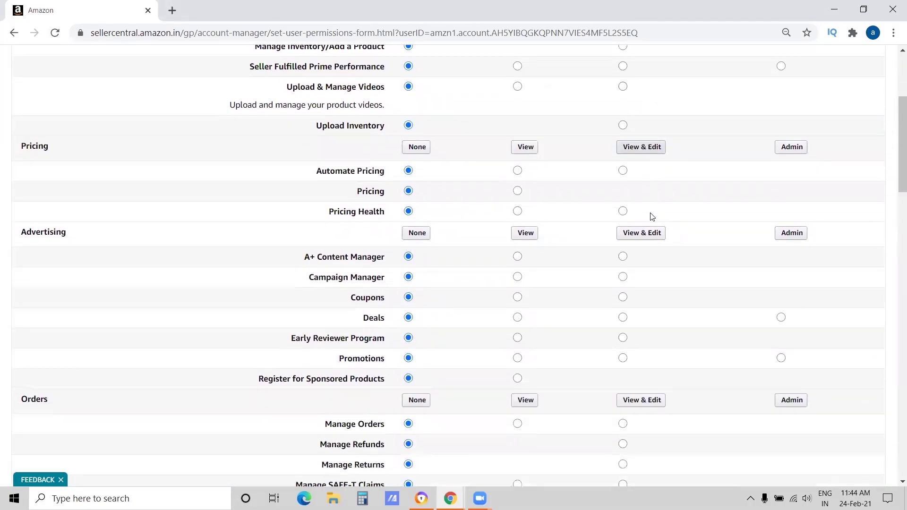
scroll(651, 217, "down", 1)
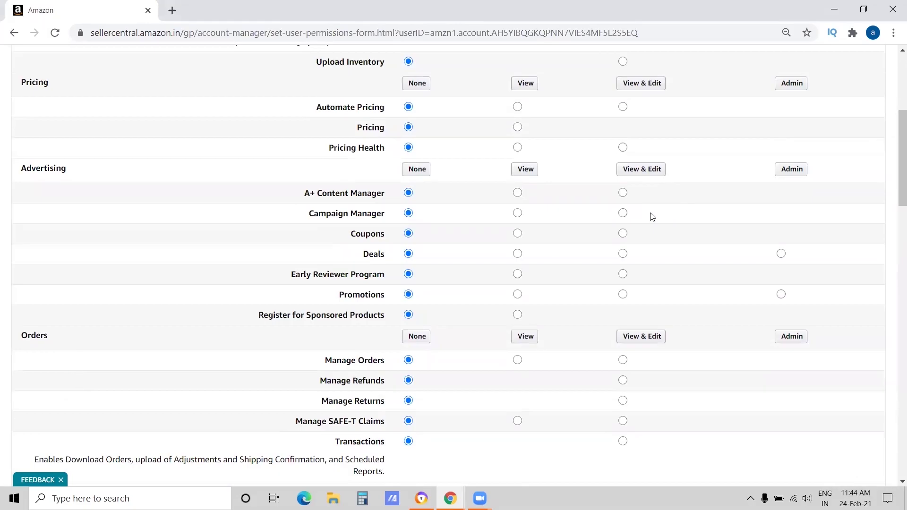
scroll(652, 216, "down", 1)
scroll(652, 216, "down", 1)
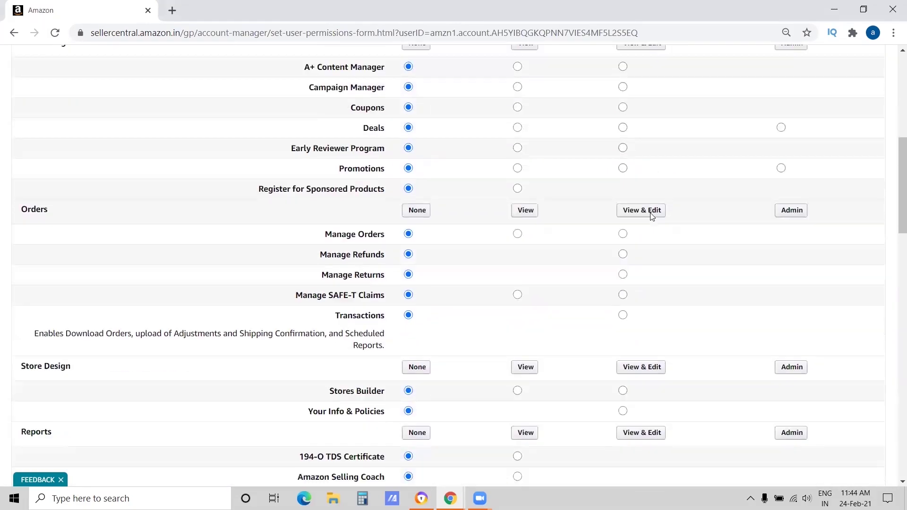
scroll(651, 216, "down", 1)
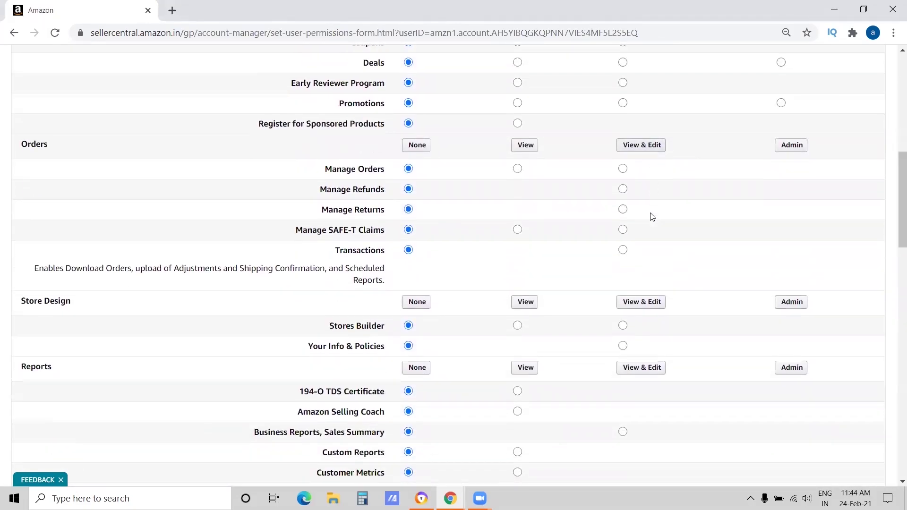
scroll(652, 217, "down", 2)
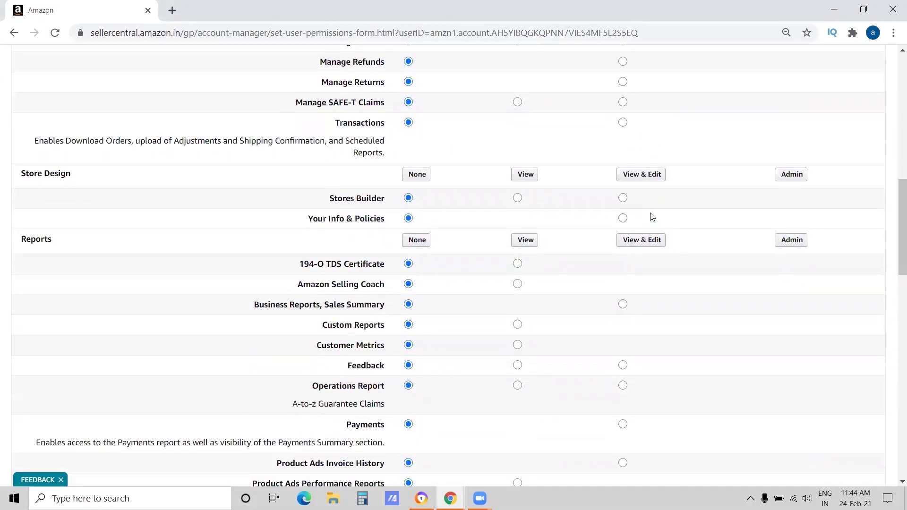
scroll(652, 217, "down", 1)
scroll(652, 216, "down", 1)
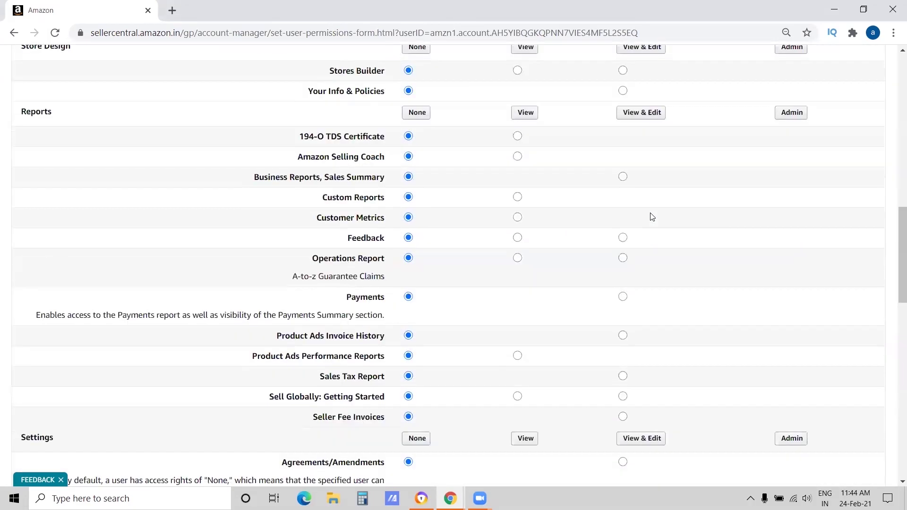
scroll(652, 217, "down", 1)
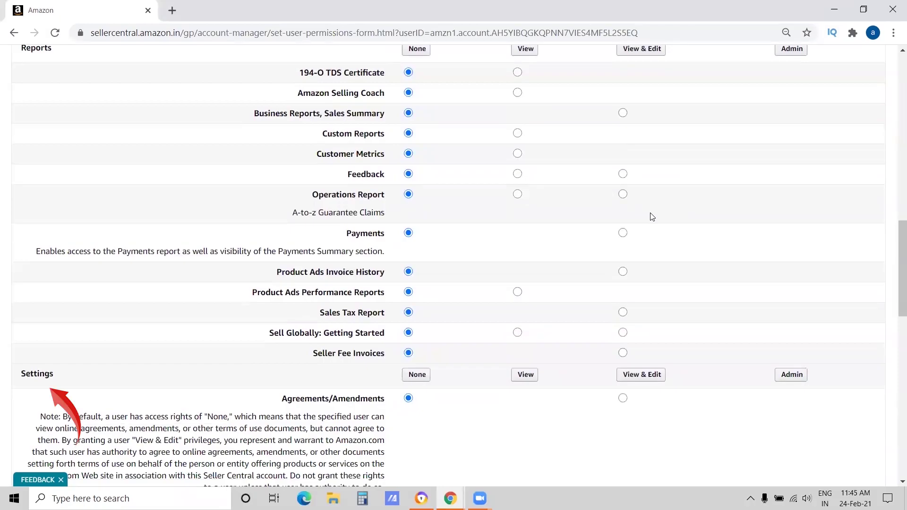
scroll(652, 217, "down", 1)
scroll(651, 217, "down", 2)
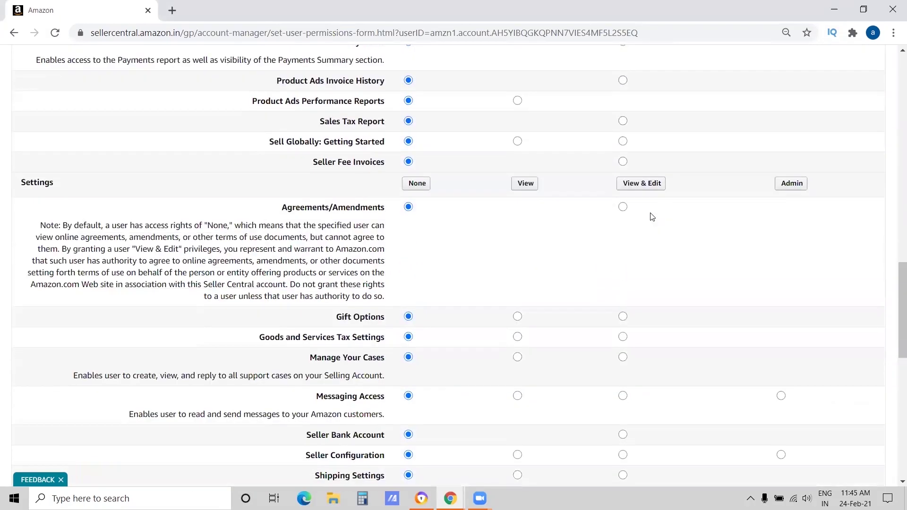
scroll(652, 217, "down", 2)
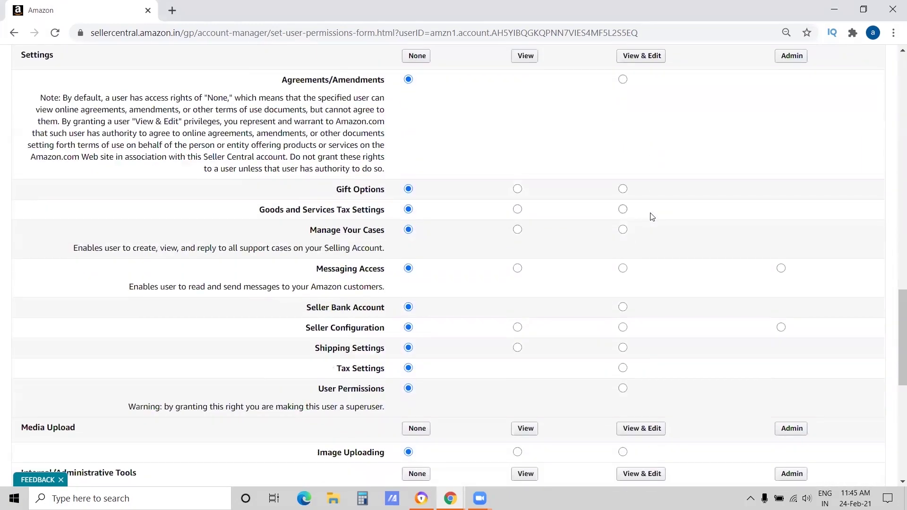
scroll(652, 217, "down", 1)
scroll(652, 217, "down", 1)
scroll(652, 217, "down", 1)
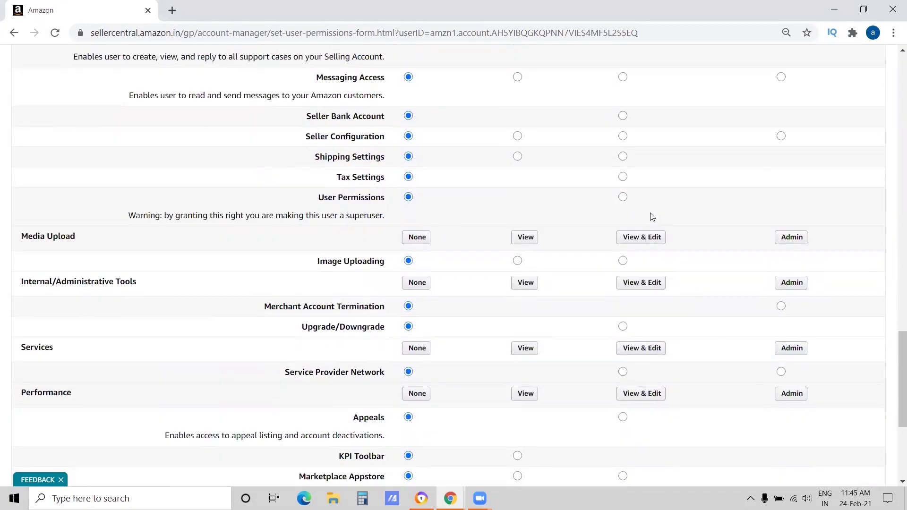
scroll(651, 217, "down", 2)
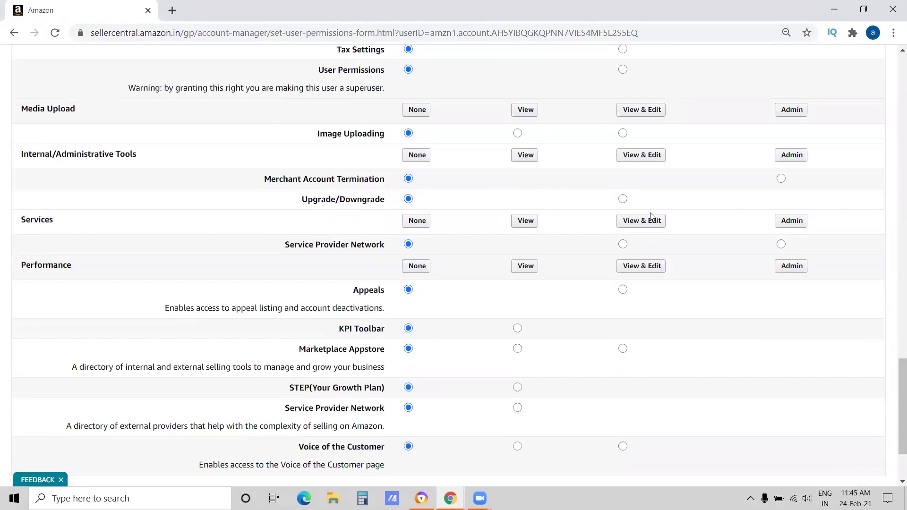
scroll(652, 217, "down", 2)
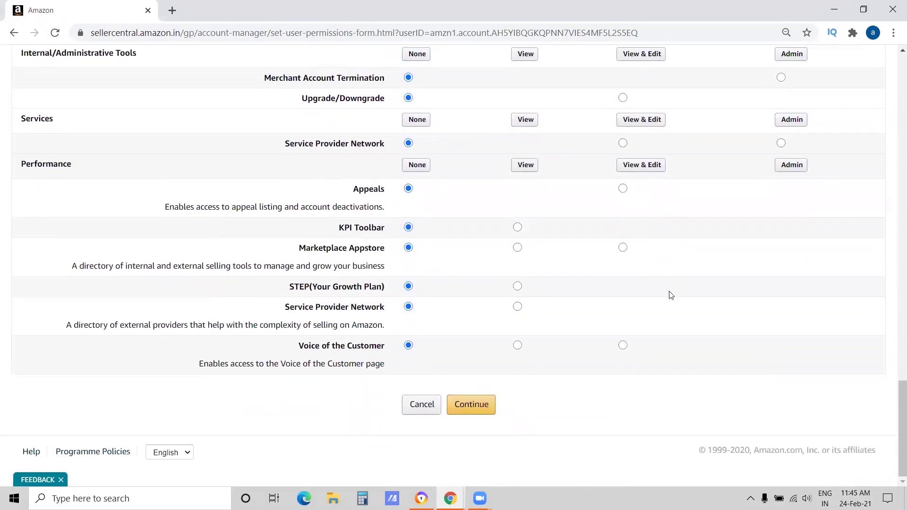
scroll(671, 295, "up", 20)
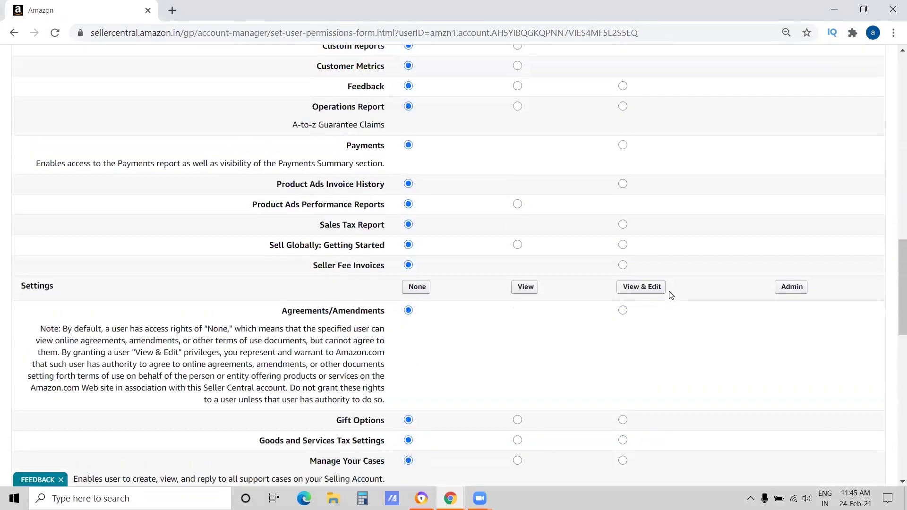
scroll(670, 296, "up", 6)
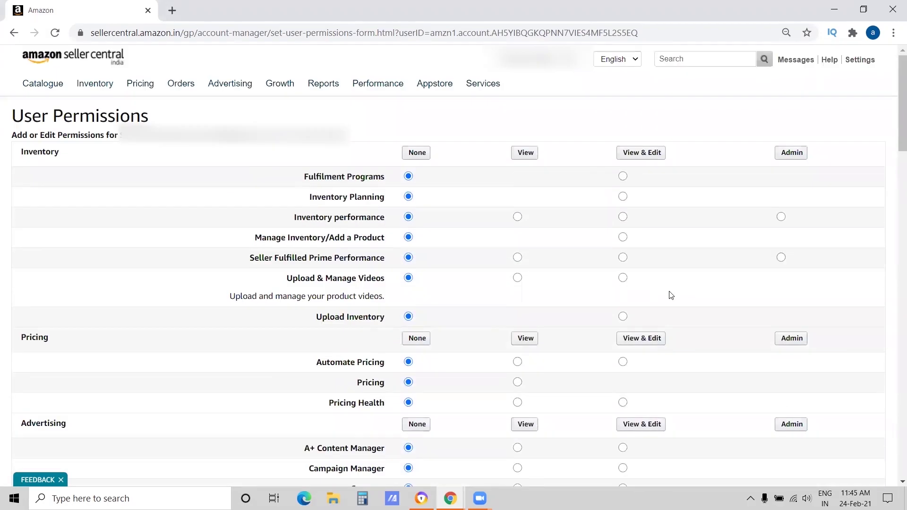
Grant View & Edit access to the six Inventory permissions from Fulfilment Programs through Upload & Manage Videos
left_click(623, 176)
left_click(622, 196)
left_click(623, 217)
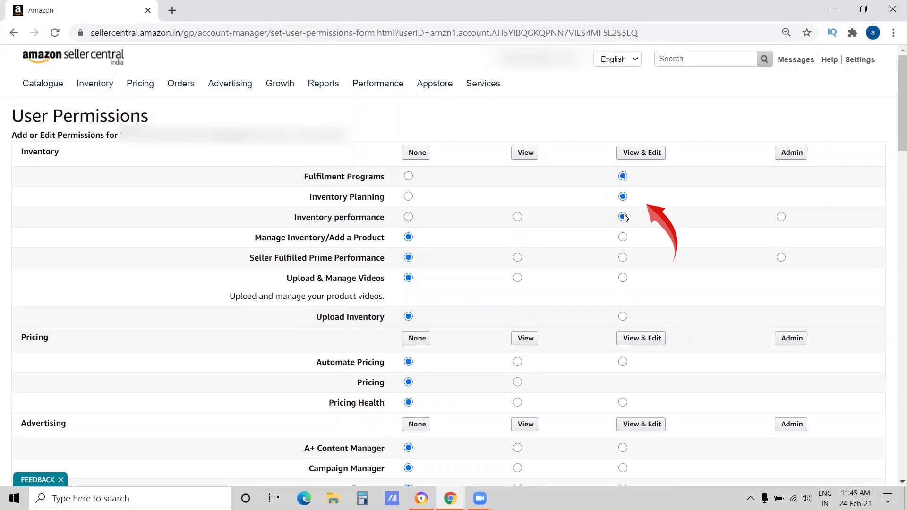
left_click(623, 238)
scroll(628, 242, "down", 1)
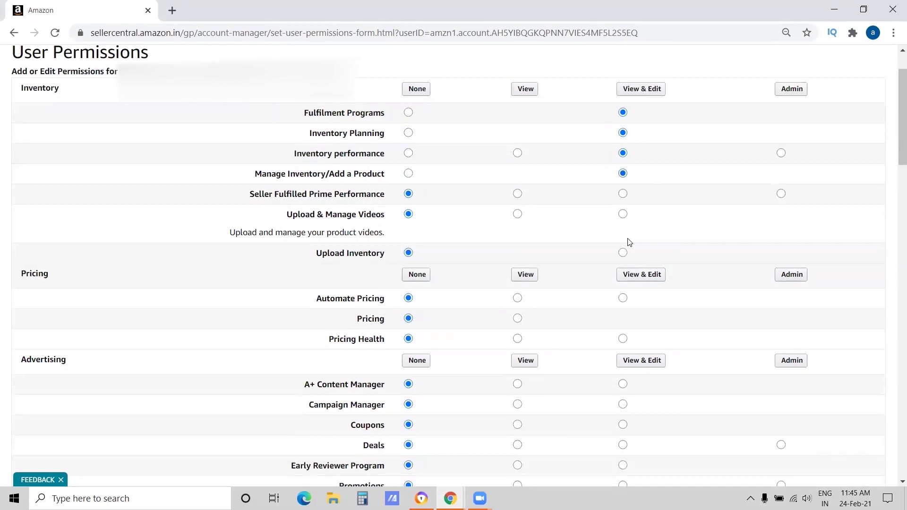
left_click(622, 194)
left_click(622, 214)
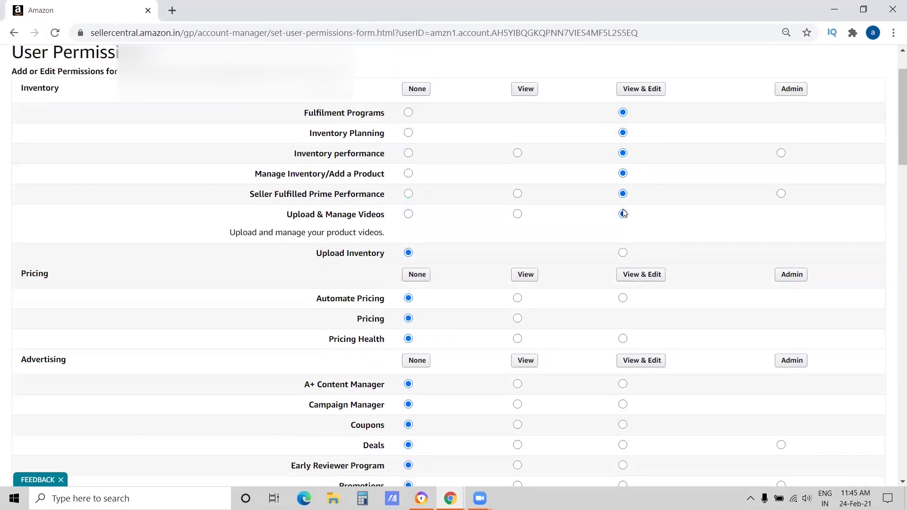
Apply View & Edit access to the whole Pricing category at once
scroll(624, 214, "down", 1)
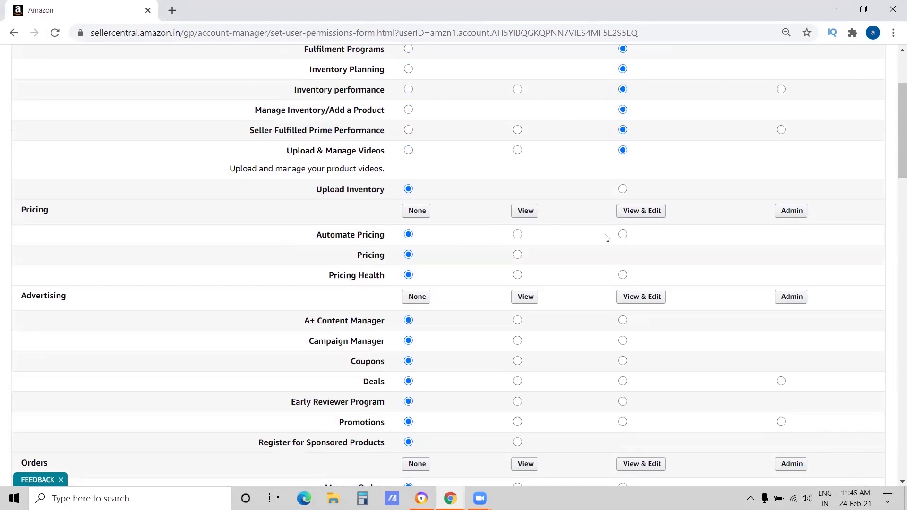
scroll(606, 238, "down", 2)
scroll(623, 144, "up", 1)
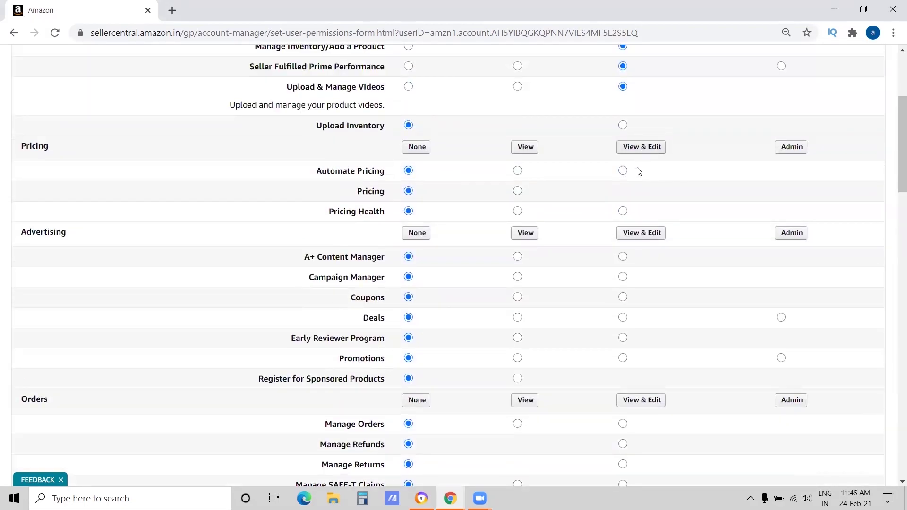
scroll(633, 213, "up", 1)
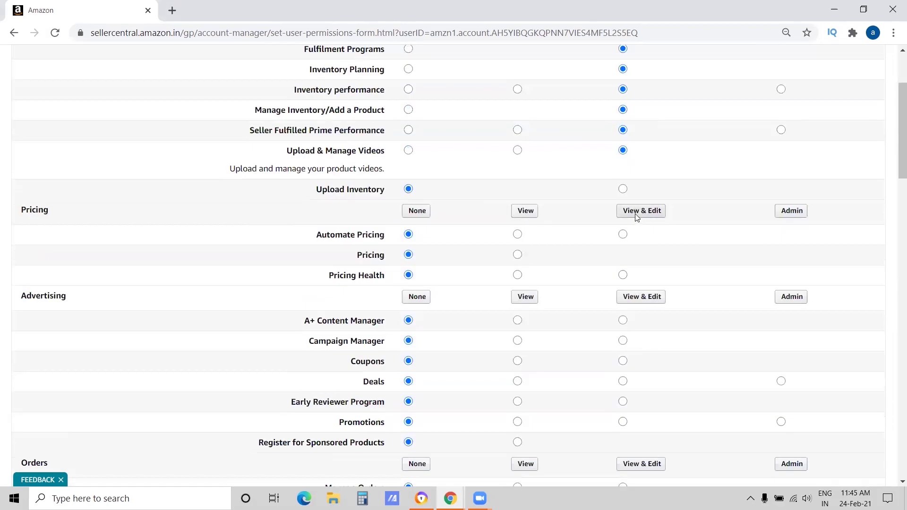
scroll(634, 214, "up", 1)
left_click(642, 280)
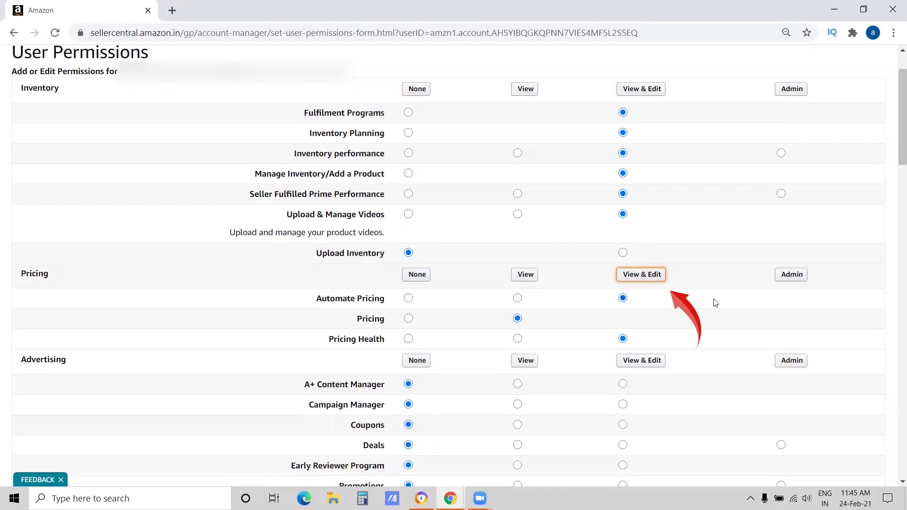
Apply Admin access to the whole Advertising category at once
scroll(701, 297, "down", 3)
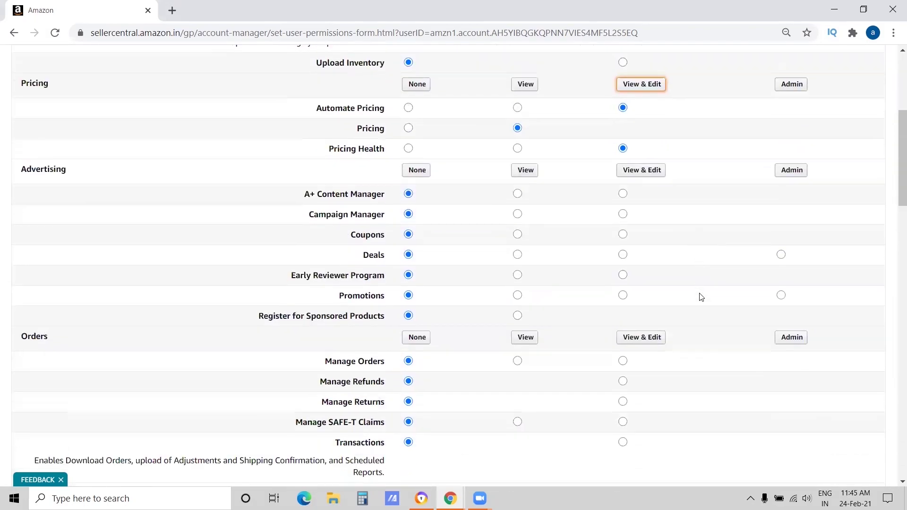
left_click(802, 173)
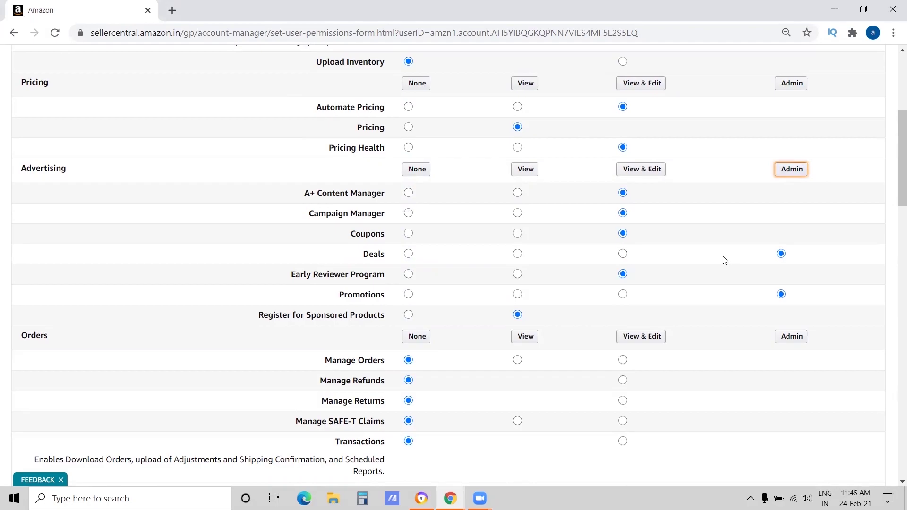
Grant View & Edit access to Manage Your Cases in the Settings category and submit the user's permission changes
scroll(727, 260, "down", 8)
scroll(724, 259, "down", 3)
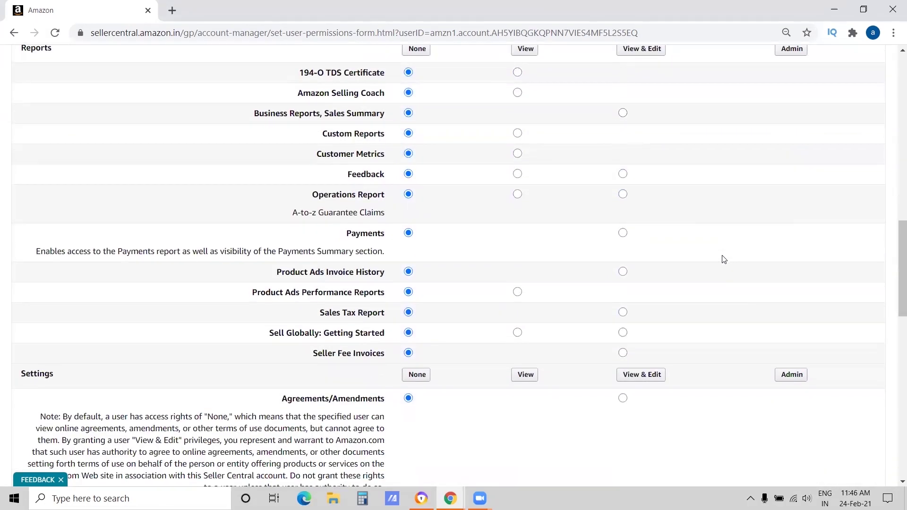
scroll(724, 260, "up", 1)
scroll(724, 259, "down", 2)
scroll(724, 260, "up", 1)
scroll(724, 259, "down", 5)
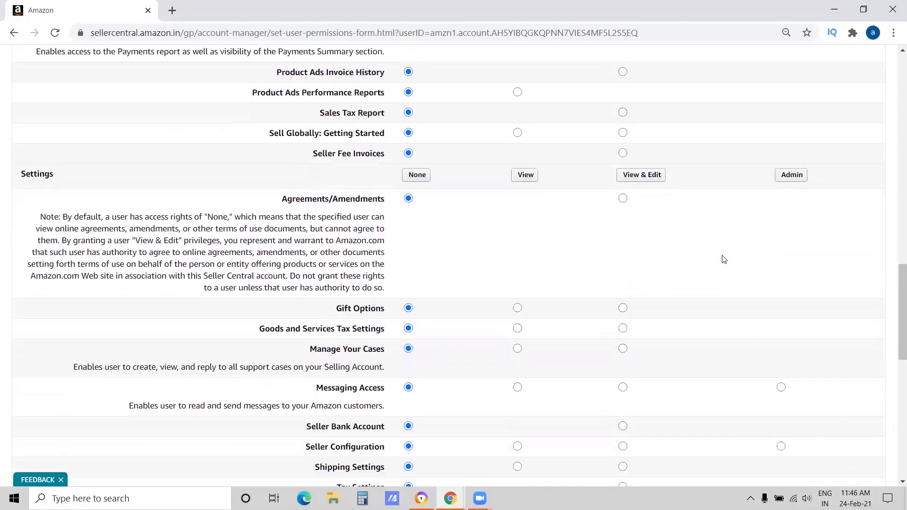
scroll(724, 259, "down", 4)
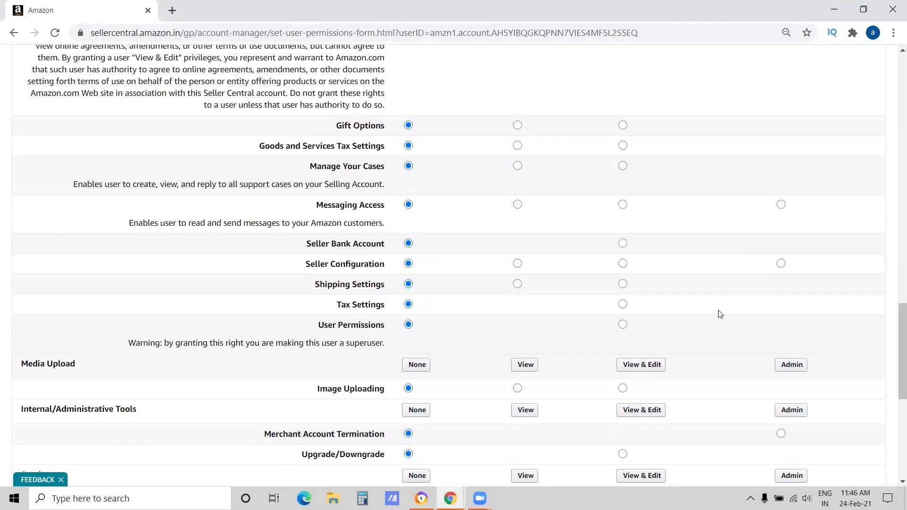
left_click(622, 285)
scroll(577, 168, "down", 8)
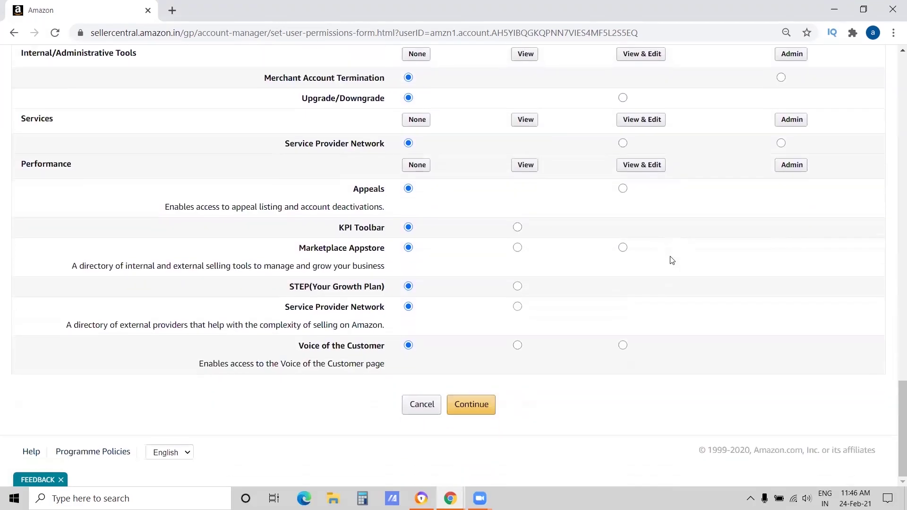
left_click(471, 405)
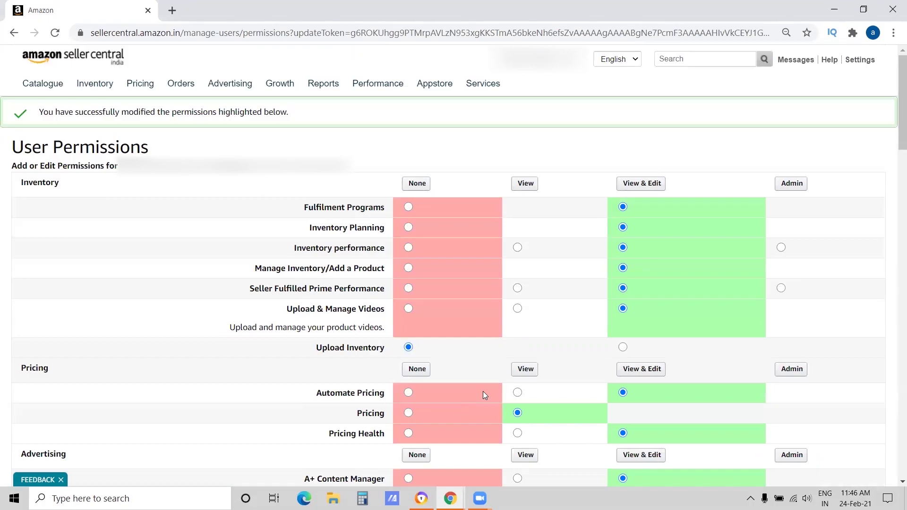
Review the highlighted permission changes from Inventory through Performance and submit the permissions form again
scroll(432, 215, "down", 20)
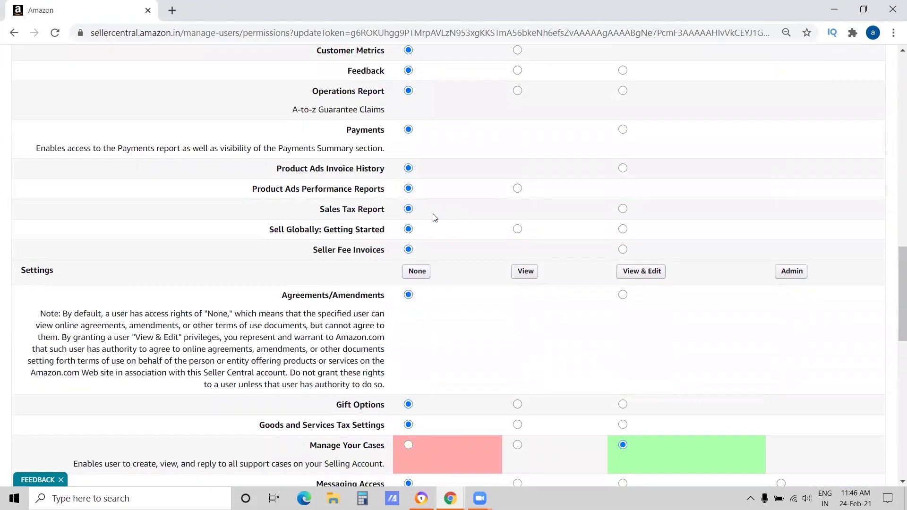
scroll(434, 218, "down", 9)
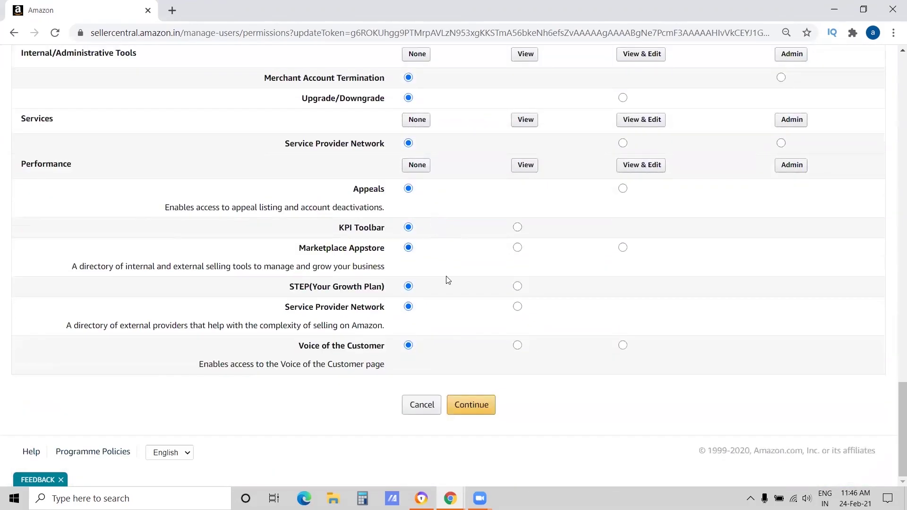
left_click(483, 405)
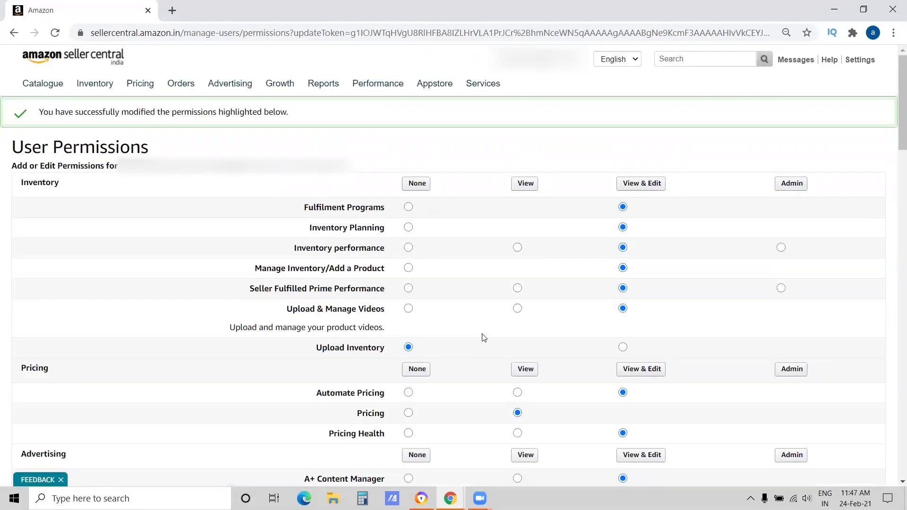
scroll(484, 337, "down", 3)
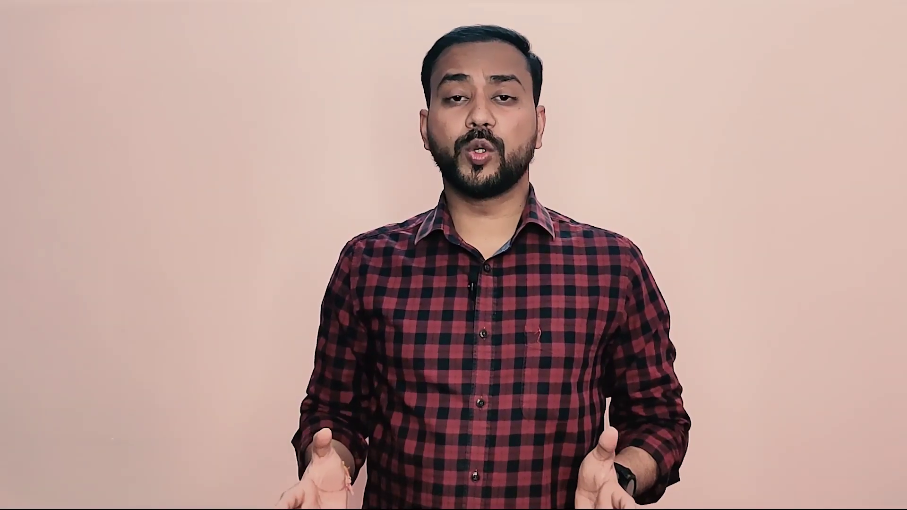